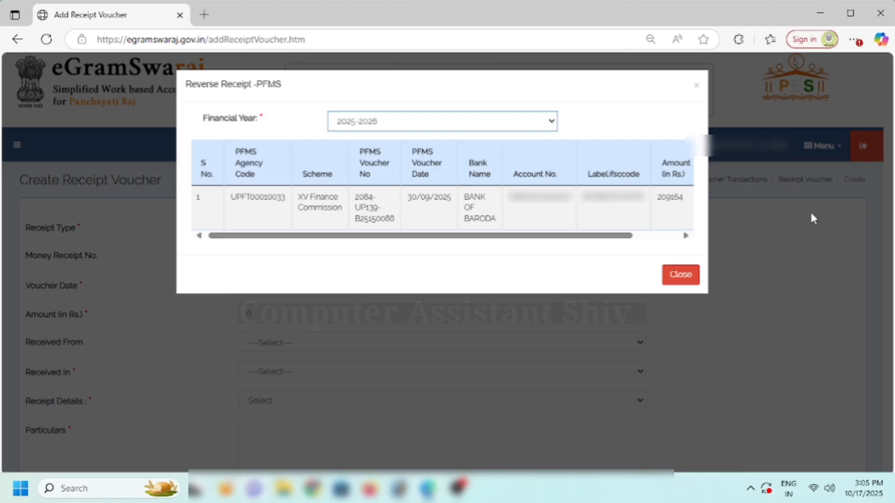
- Close the Reverse Receipt -PFMS dialog and return to the portal's home page
click(696, 85)
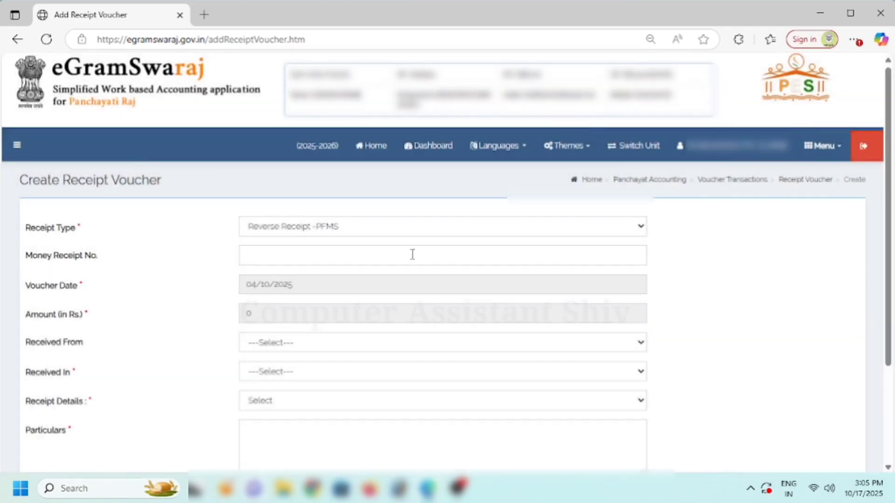
click(369, 145)
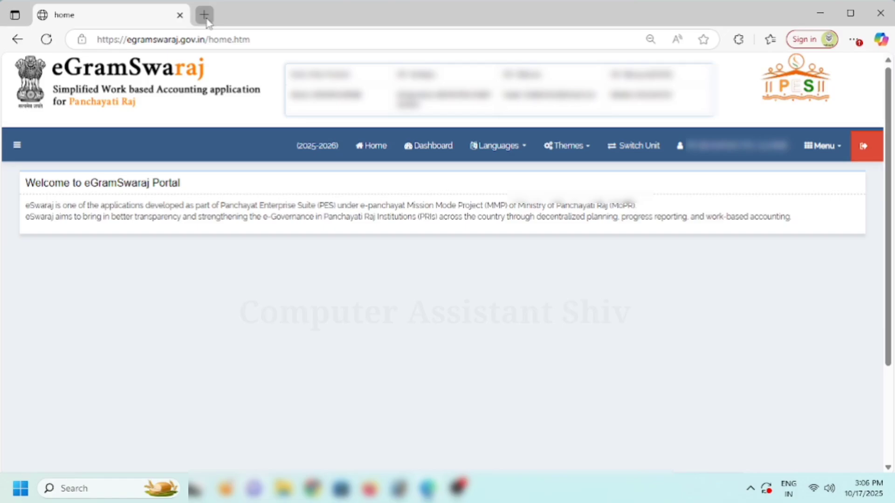
- View the login form of egramswaraj.gov.in in a new browser tab, ending back on the signed-in home page
click(205, 17)
click(223, 37)
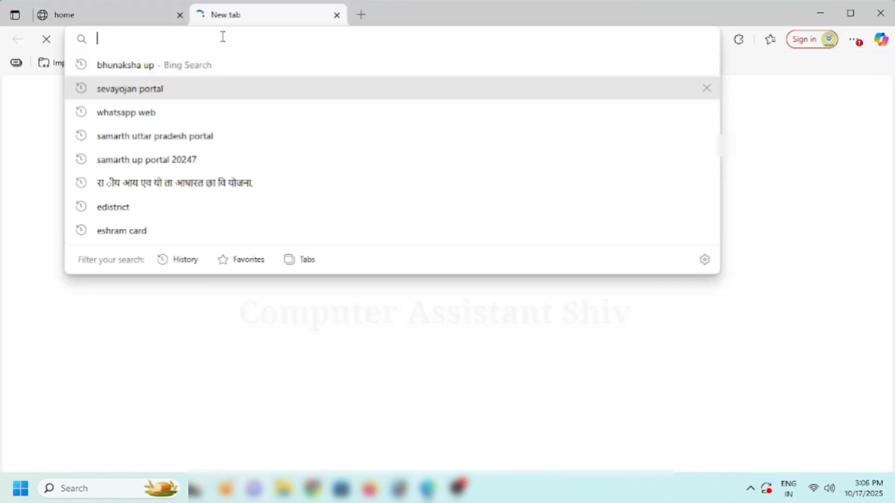
text(egramswaraj.gov.in)
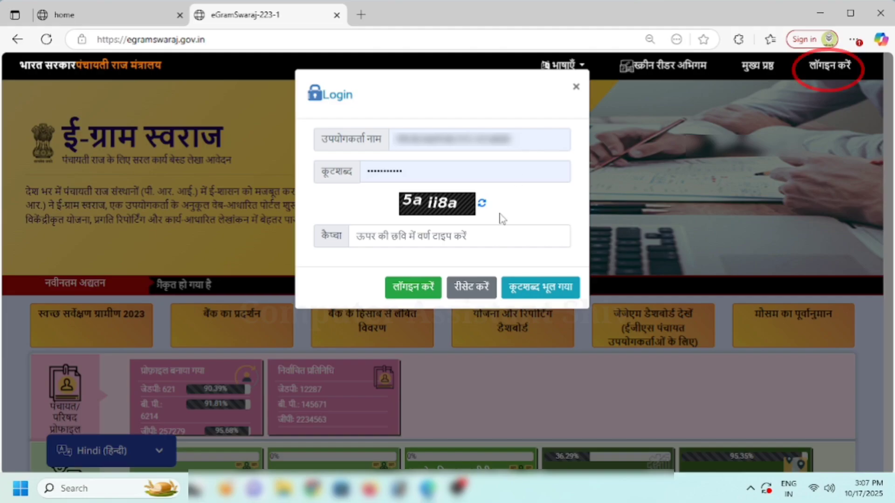
click(482, 231)
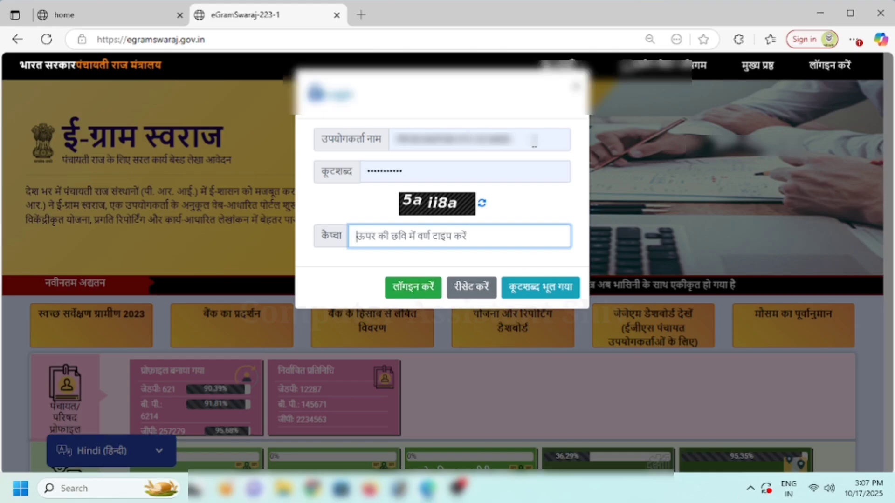
click(110, 17)
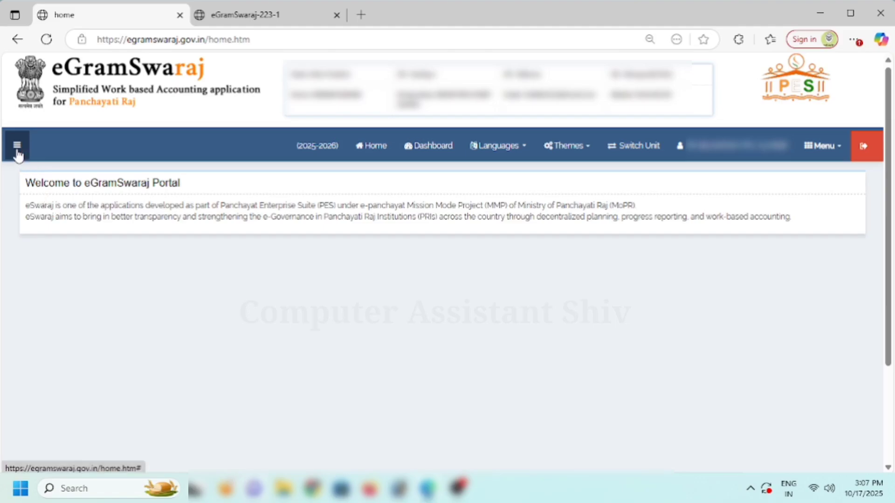
- Open the form for creating a receipt voucher under Voucher Transactions
click(17, 146)
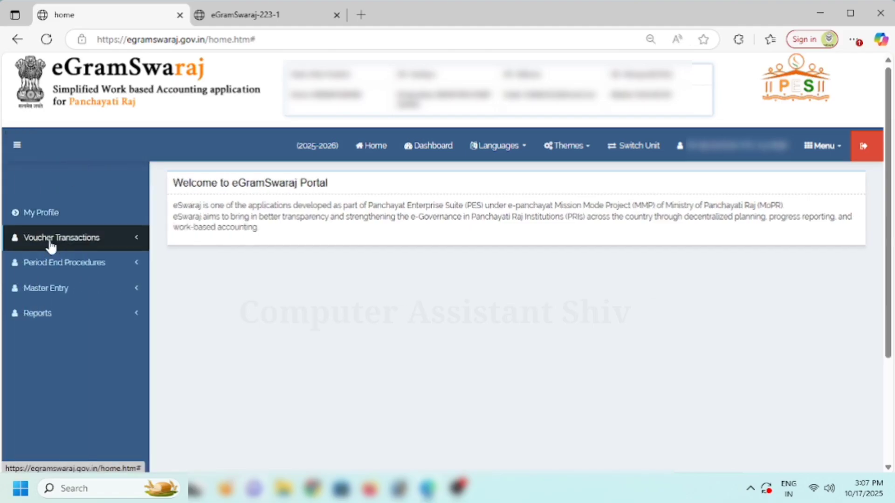
click(53, 247)
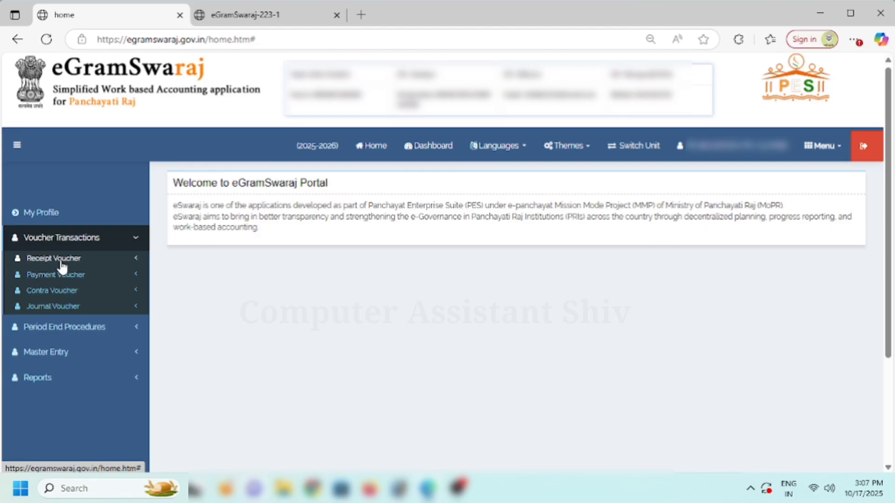
click(62, 264)
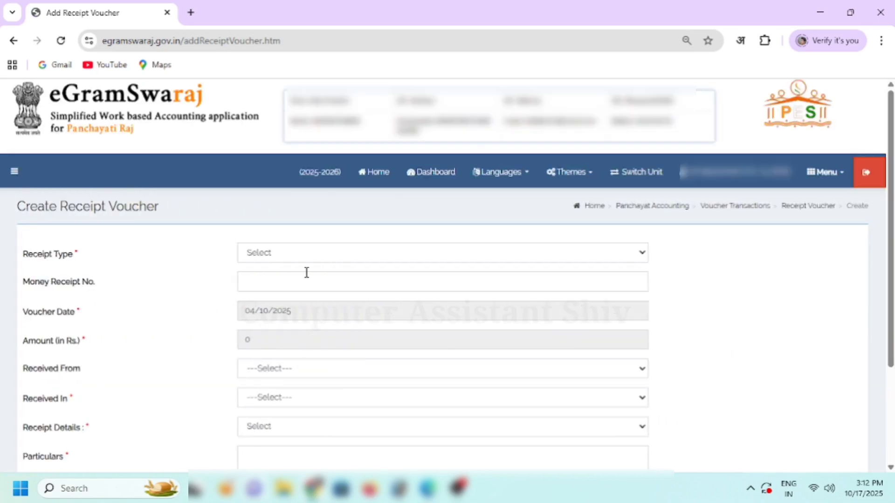
- Set the voucher's receipt type to Reverse Receipt -PFMS
drag(28, 256, 70, 254)
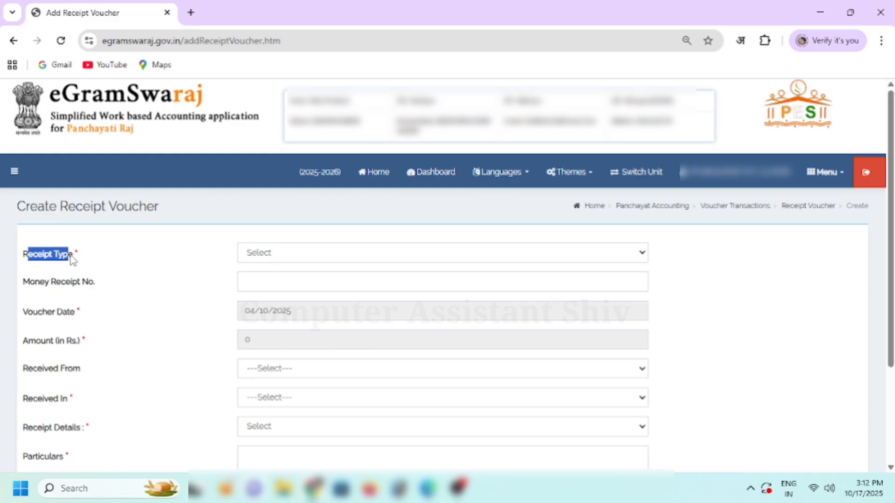
click(103, 257)
click(290, 256)
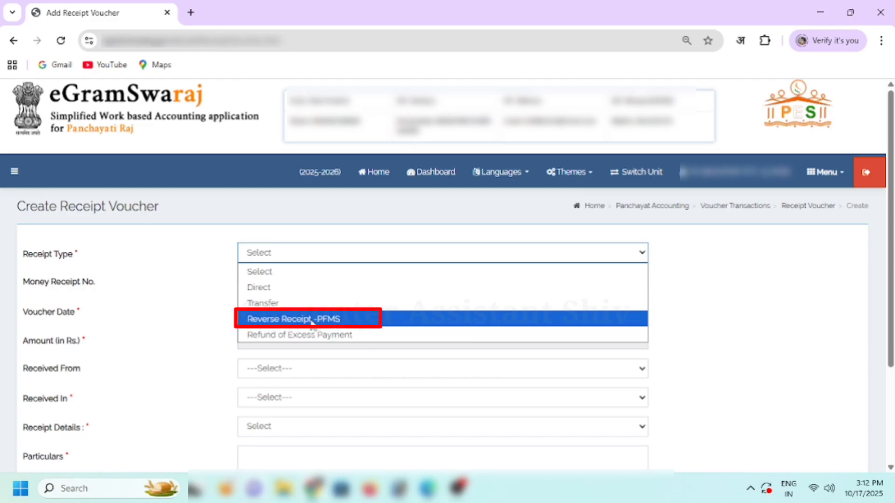
click(311, 320)
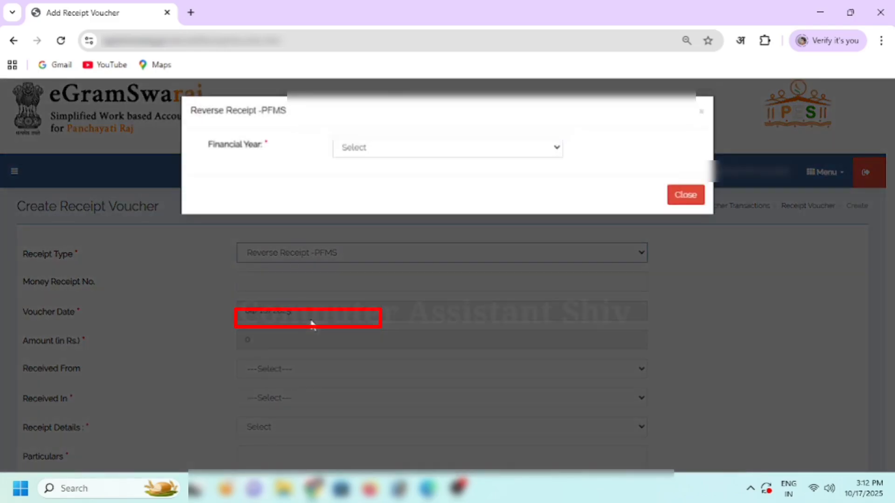
- Check financial year 2024-2025 for PFMS reverse receipts, and set the financial year to 2025-2026
click(401, 157)
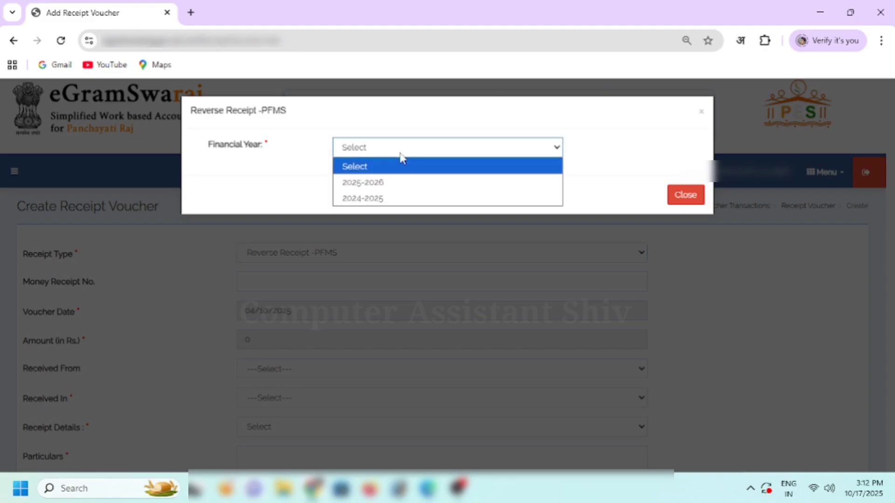
click(392, 200)
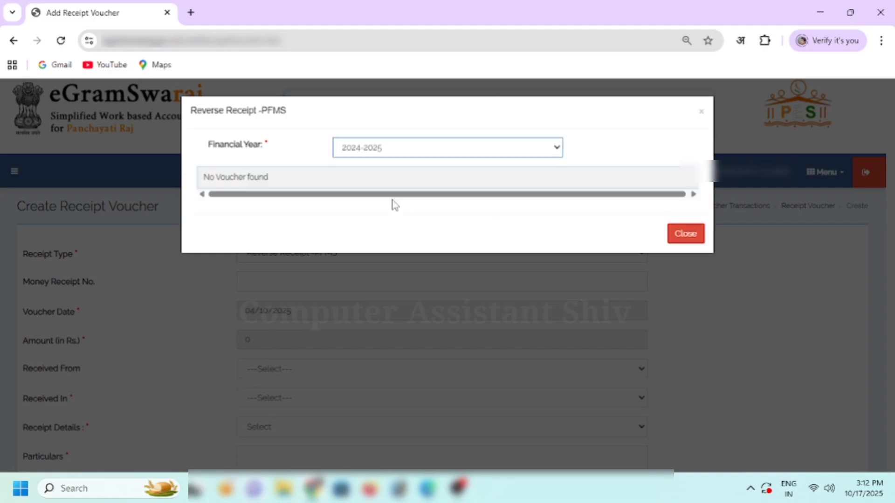
click(360, 153)
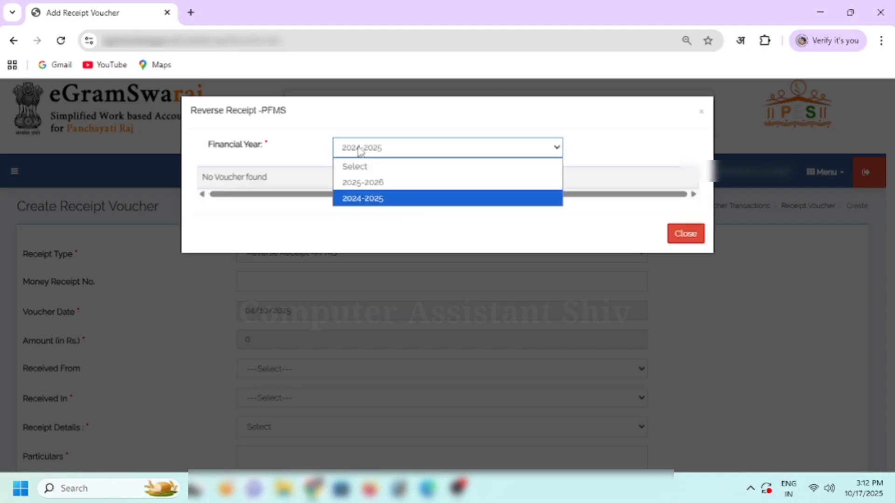
click(377, 183)
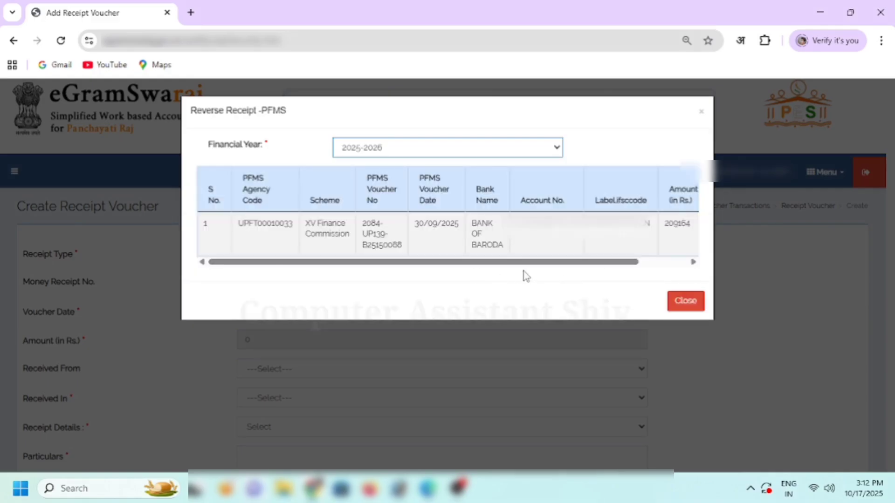
- Review the scheme and PFMS voucher date of the listed reverse receipt, and select it for the new voucher
double_click(310, 223)
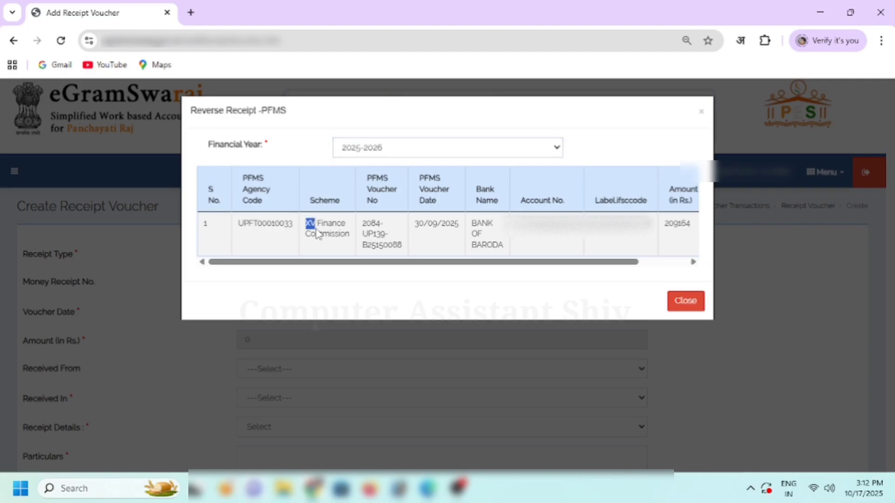
drag(316, 233, 354, 245)
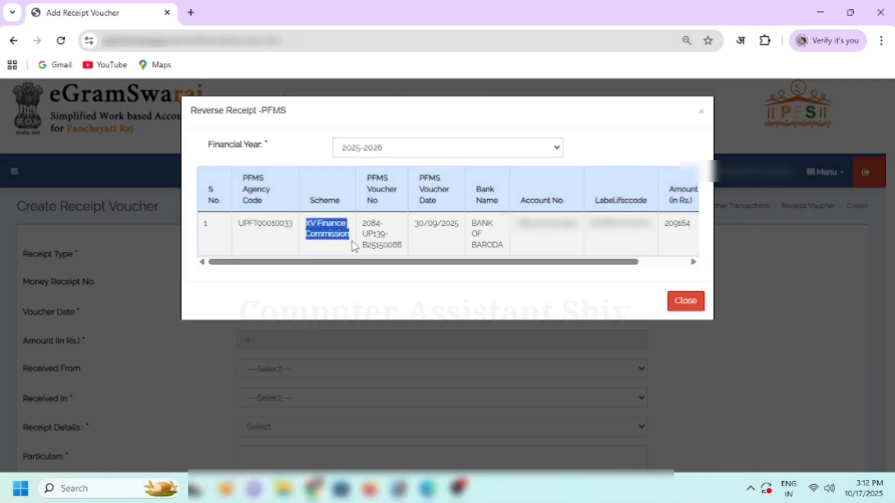
click(355, 245)
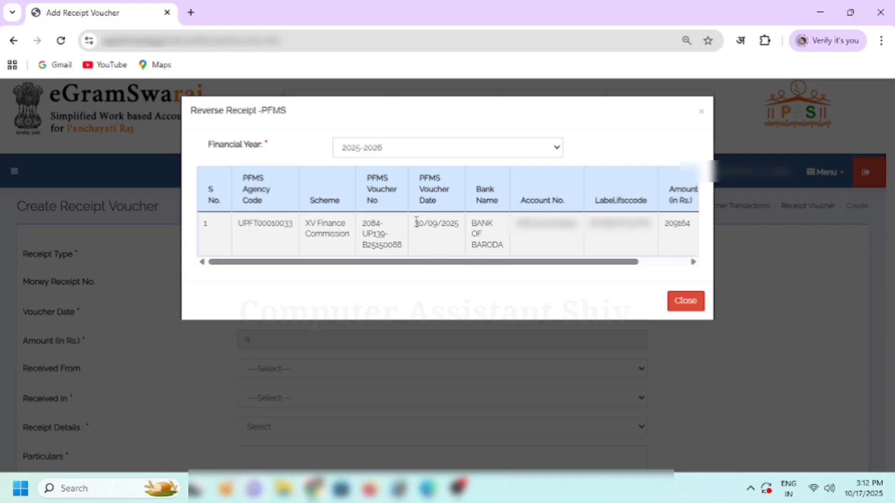
drag(416, 222, 453, 242)
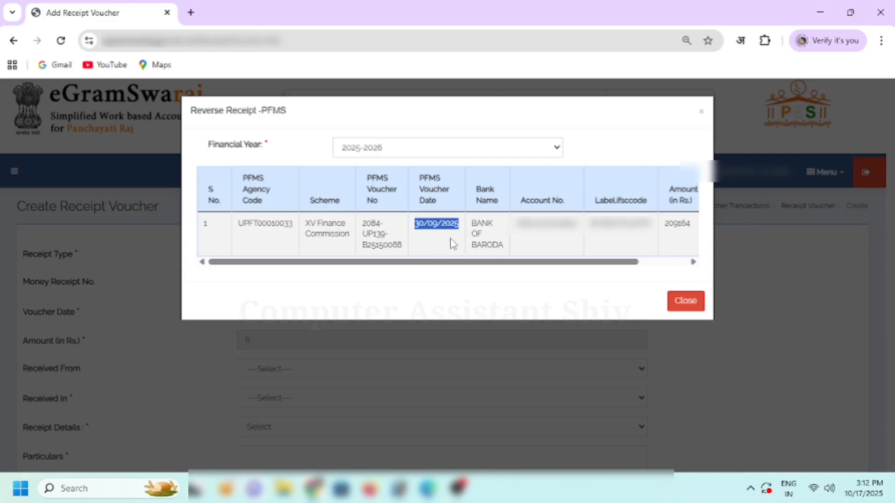
click(452, 243)
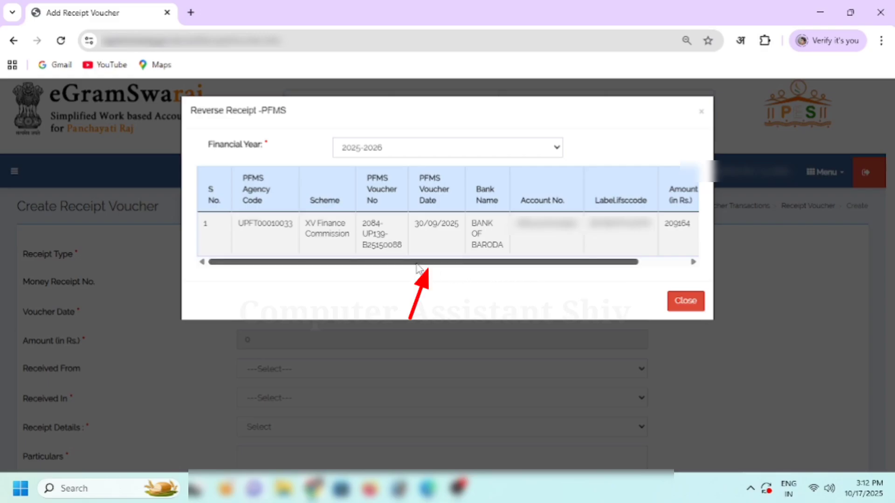
drag(415, 263, 474, 265)
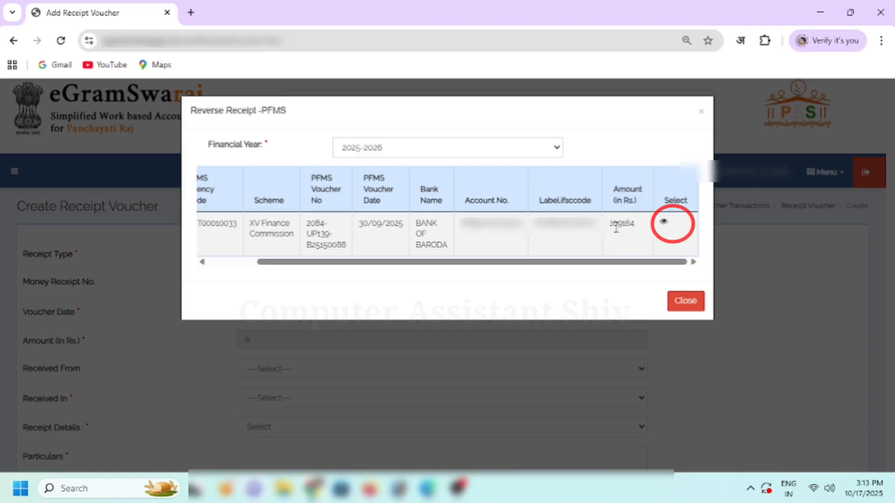
click(664, 225)
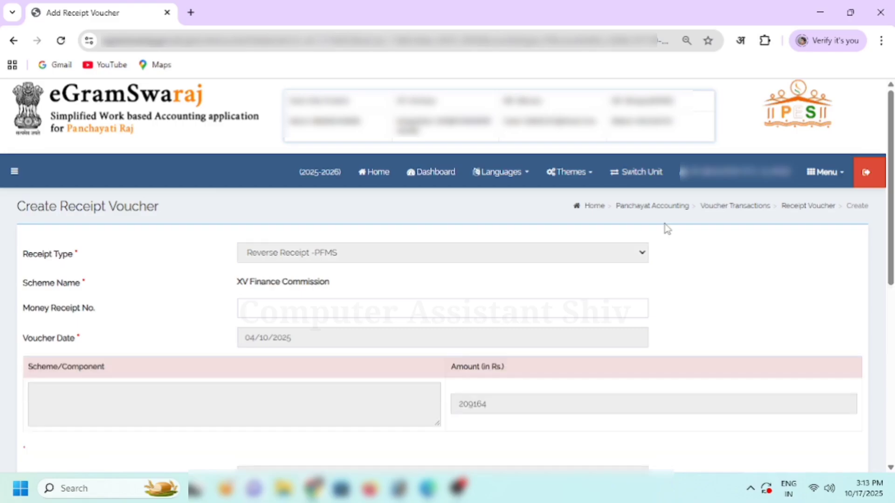
- Leave the money receipt number blank and set the voucher date to 17/10/2025
click(304, 312)
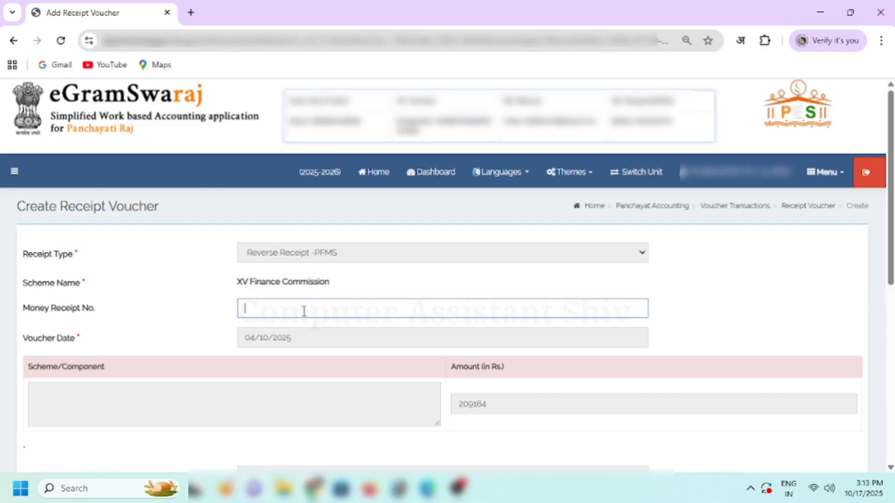
click(202, 343)
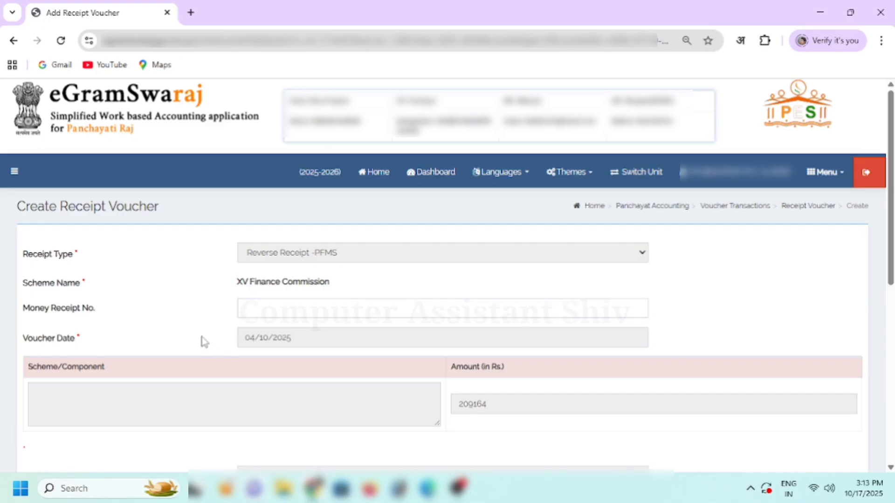
click(290, 345)
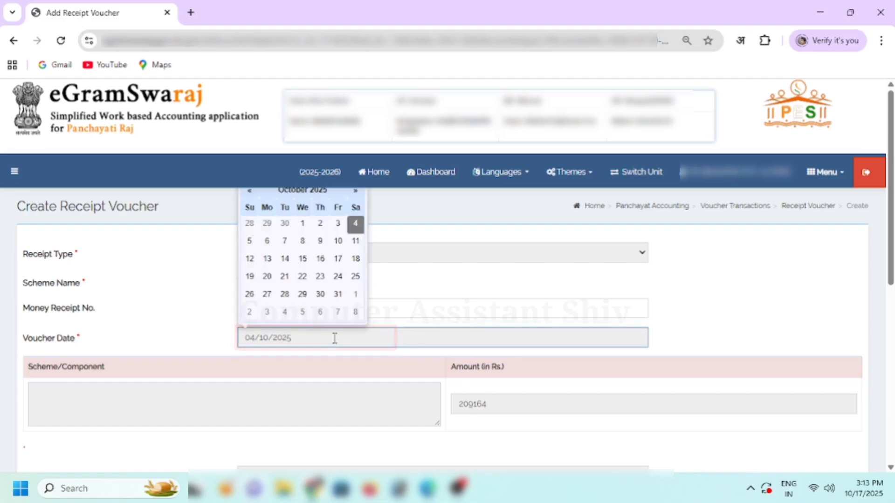
click(338, 269)
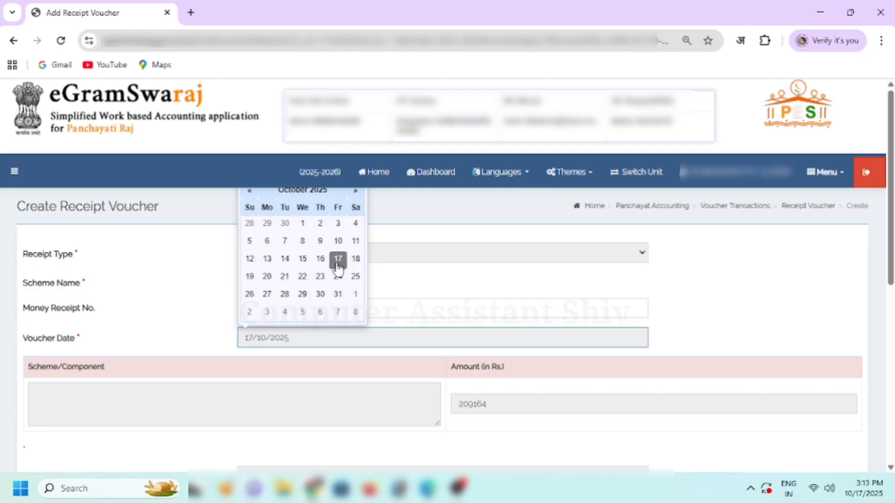
click(212, 290)
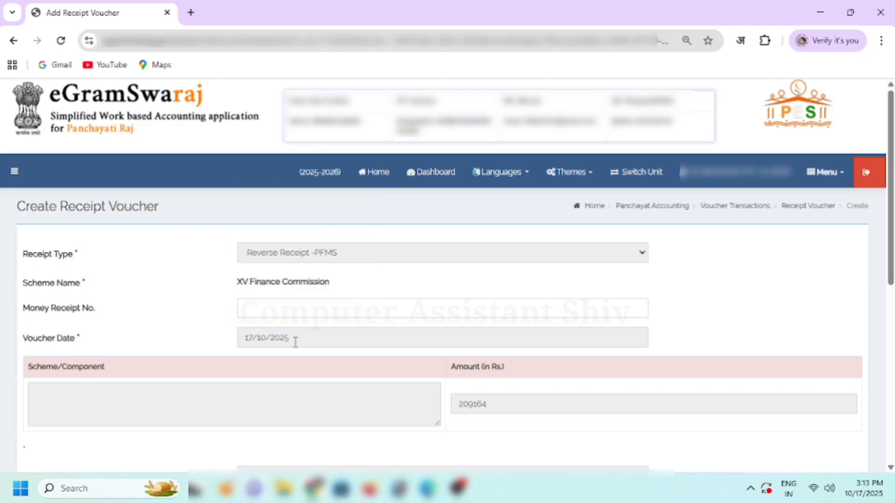
- Open the Account Head selection for the voucher's scheme/component in Smart Search mode
click(354, 399)
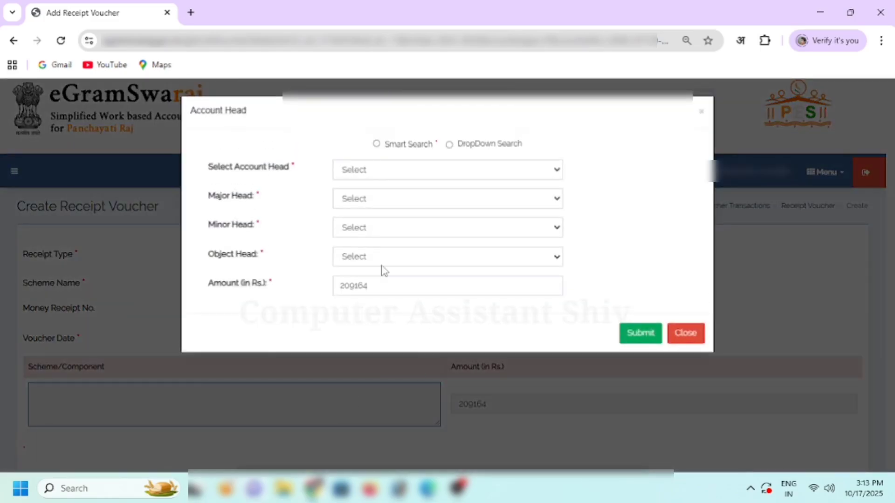
click(403, 148)
click(400, 177)
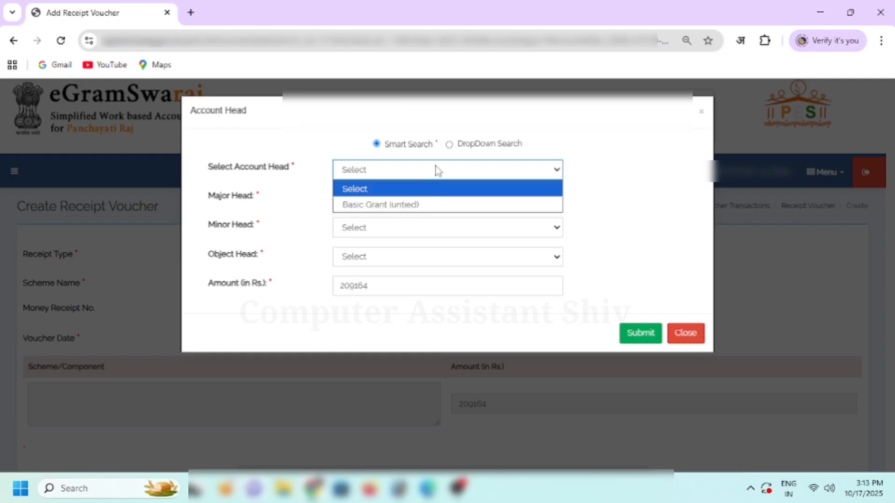
- Try DropDown Search mode with Basic Grant (untied) as the account head
click(450, 145)
click(409, 175)
click(407, 204)
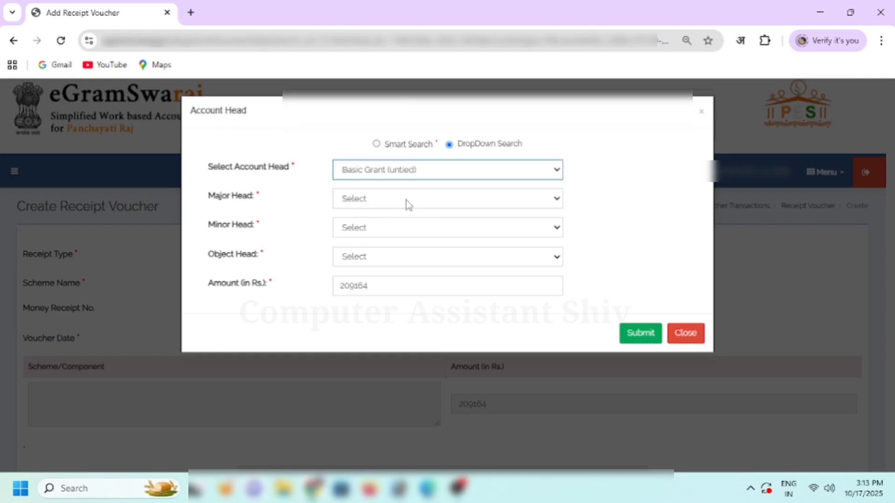
- Switch the account head selection to Smart Search and choose Basic Grant (untied) as the account head
click(404, 148)
click(385, 175)
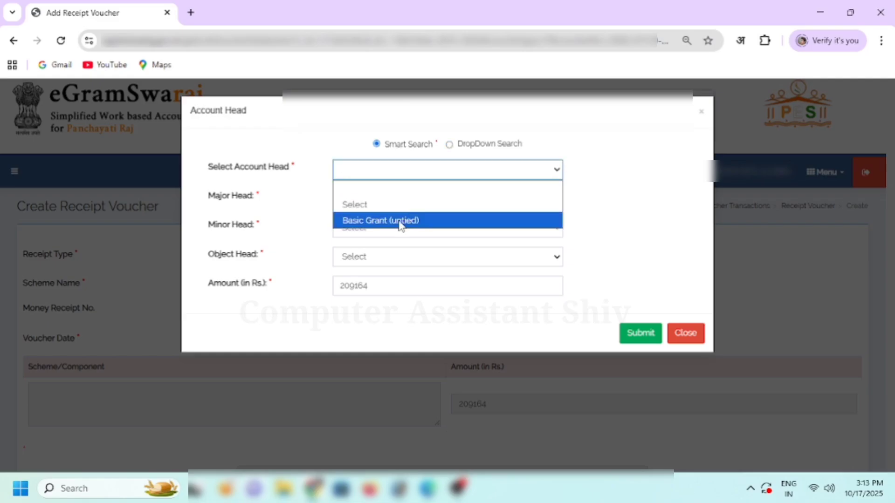
click(386, 174)
click(384, 174)
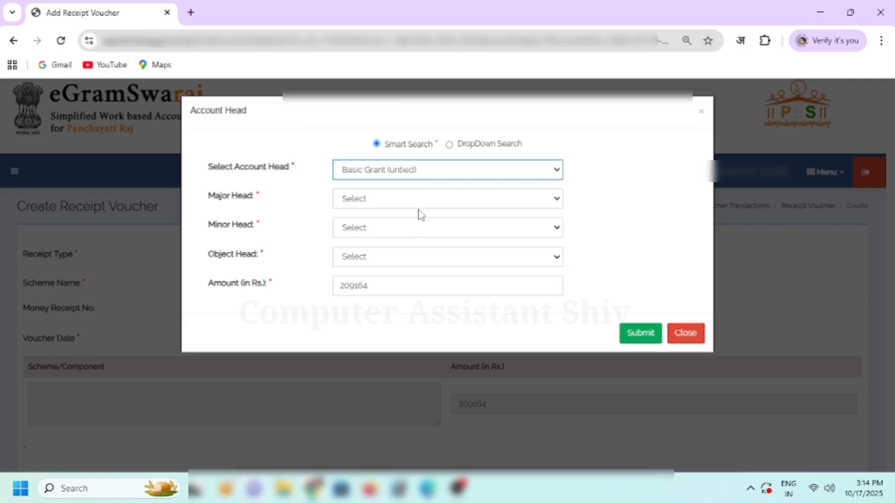
- Set major head 1601-Grants-in-aid, minor head 101-Grants from Central Government and object head 17-Grants-in-aid, and submit the account head
click(386, 203)
click(389, 234)
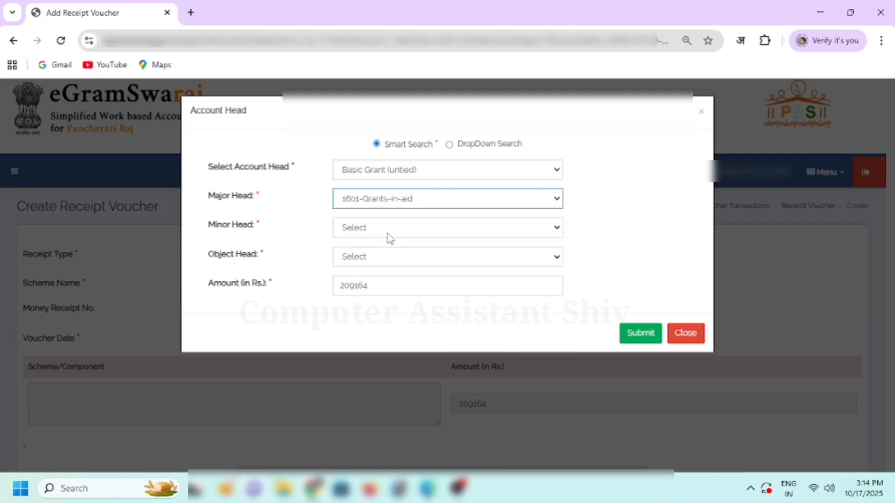
click(385, 229)
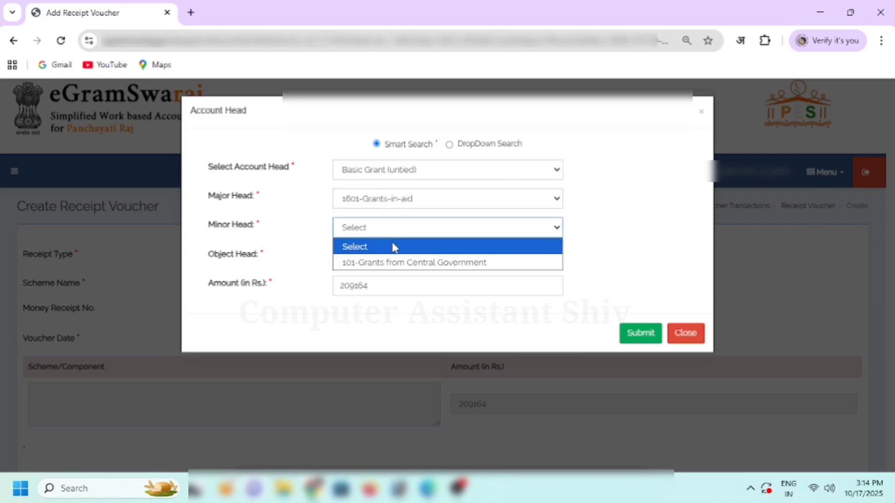
click(404, 264)
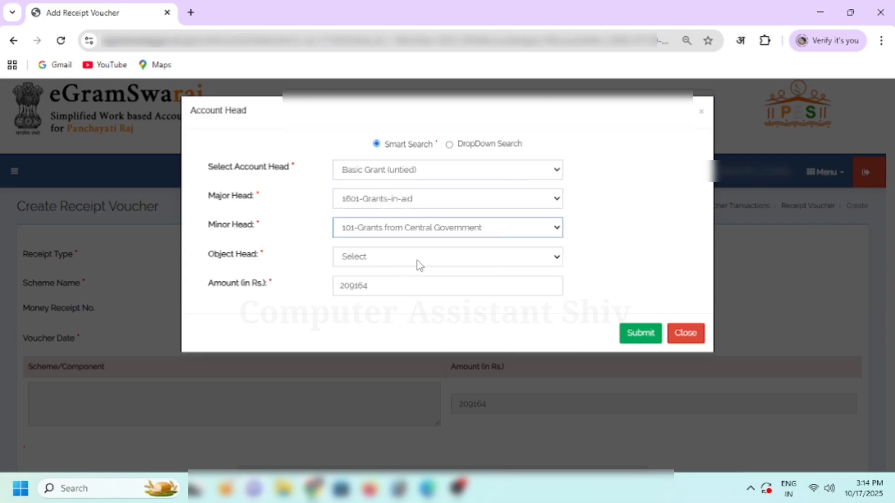
click(397, 261)
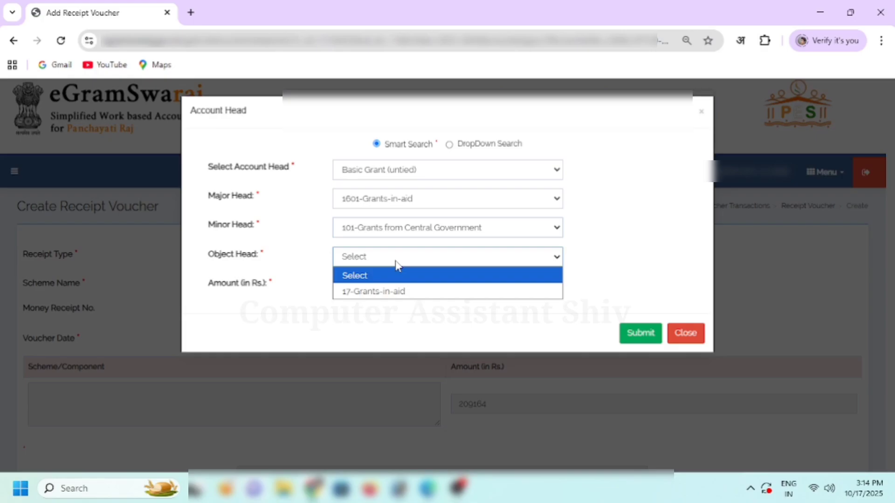
click(410, 293)
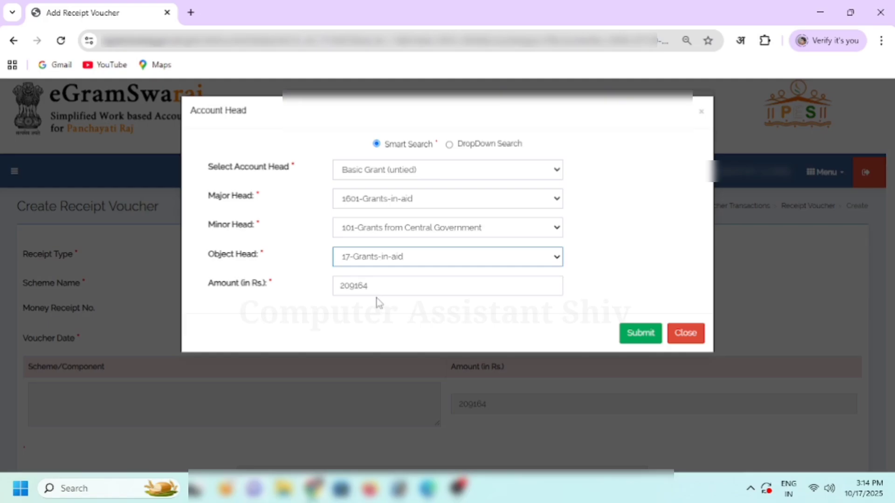
click(640, 334)
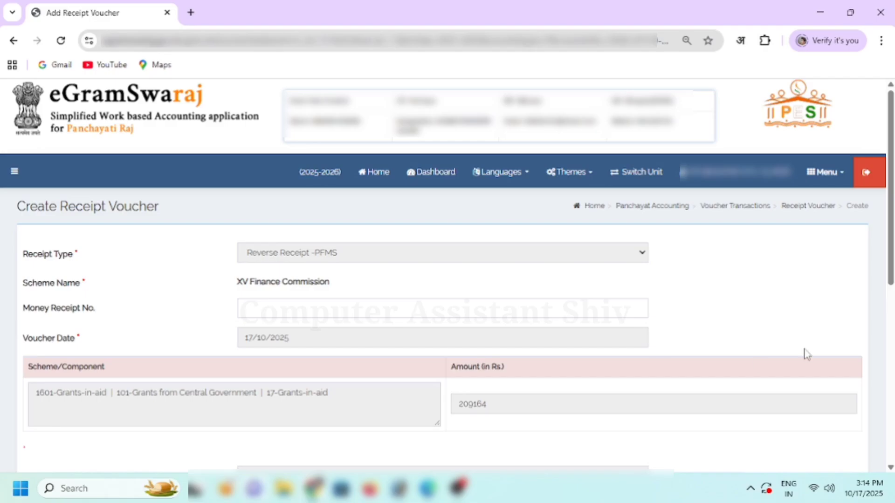
- Enter "XV Basic Untide Grant Auto reciept" as the receipt voucher's particulars
scroll(786, 227, down, 5)
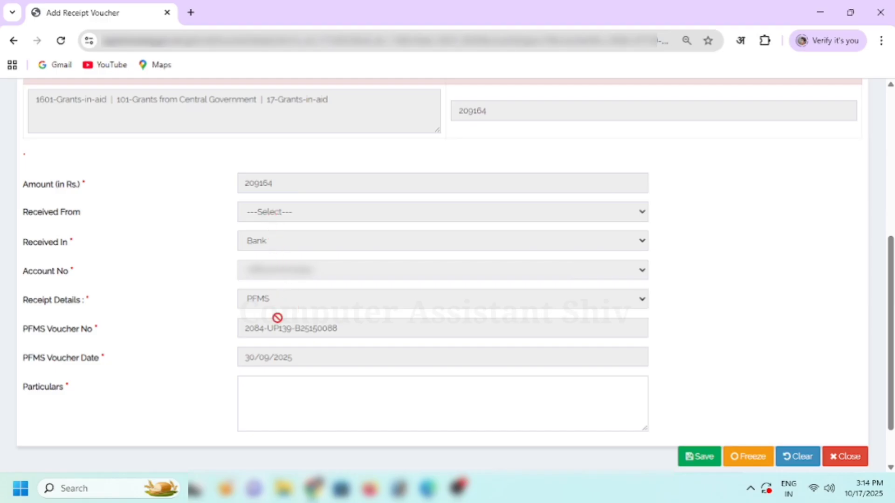
click(276, 391)
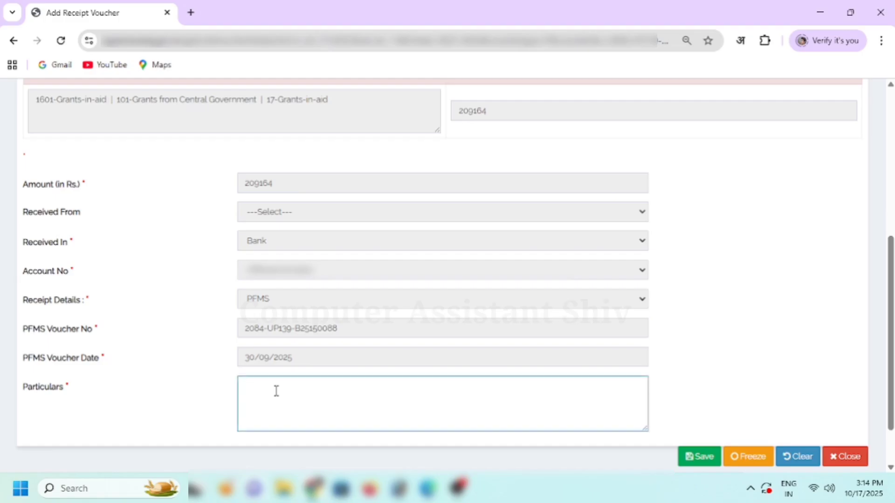
text(XV)
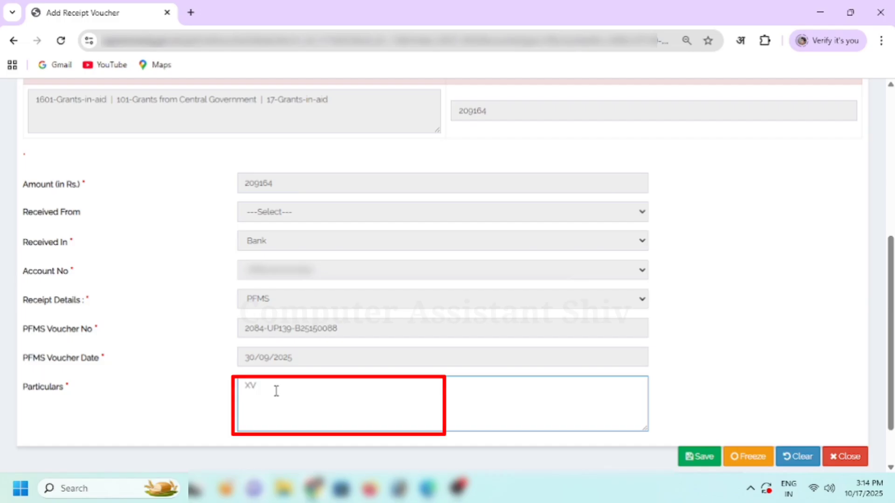
text( Basic Untide Grant Autorec)
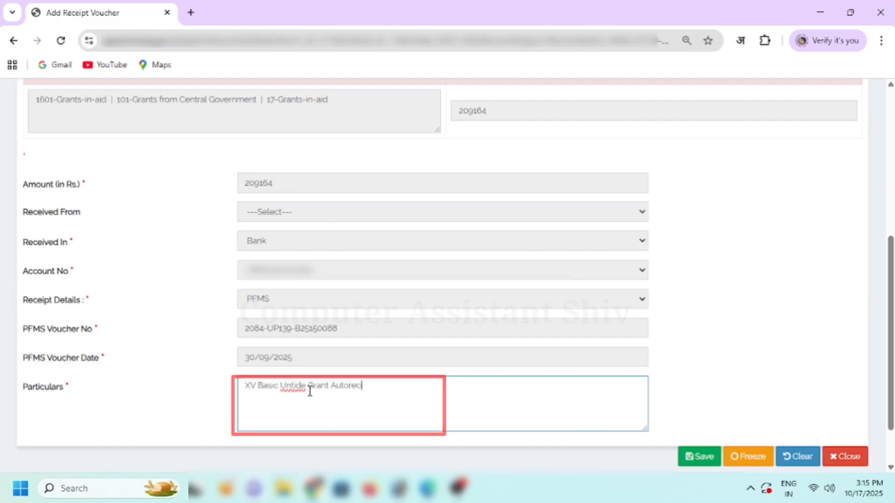
text(iept)
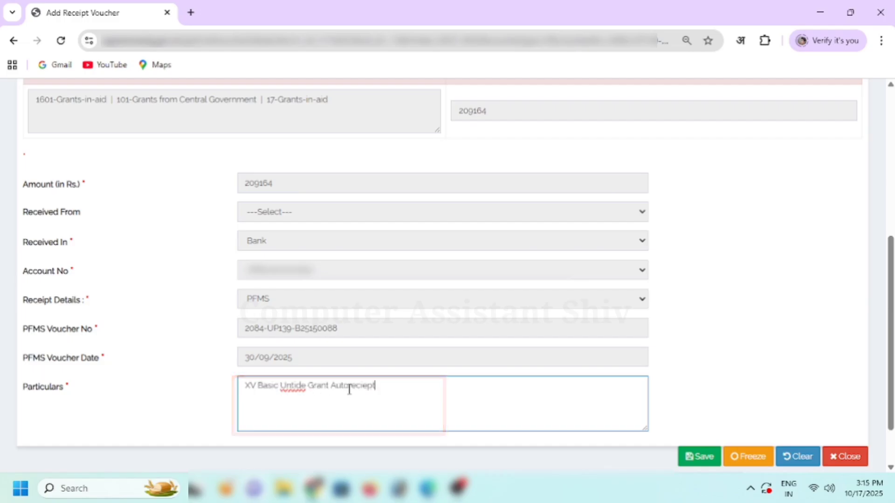
click(349, 387)
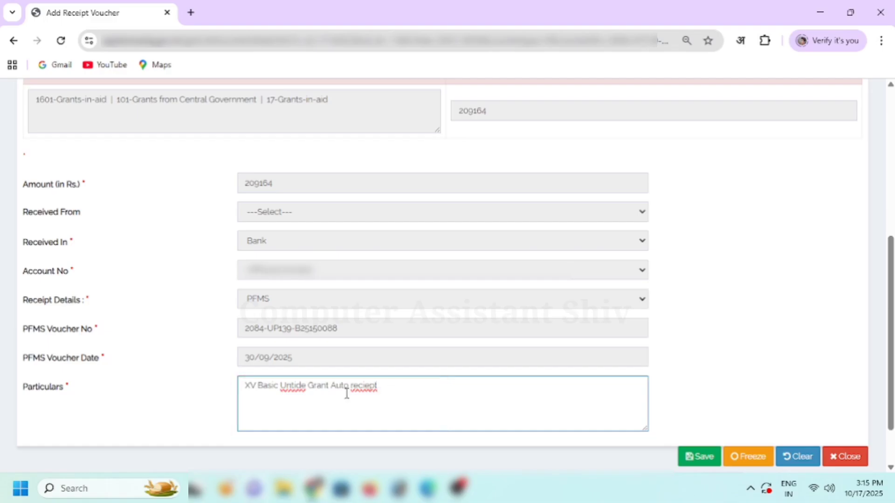
click(446, 413)
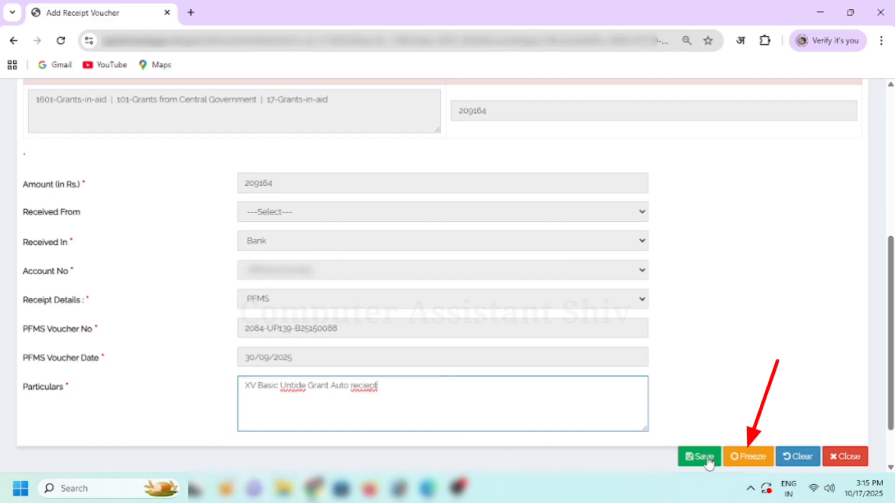
- Freeze the completed receipt voucher and close the message that follows
click(750, 458)
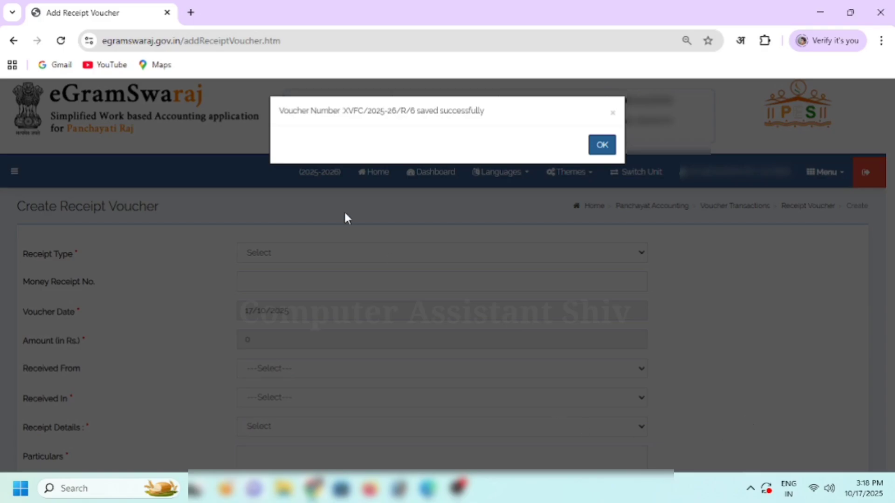
drag(279, 110, 494, 117)
click(493, 117)
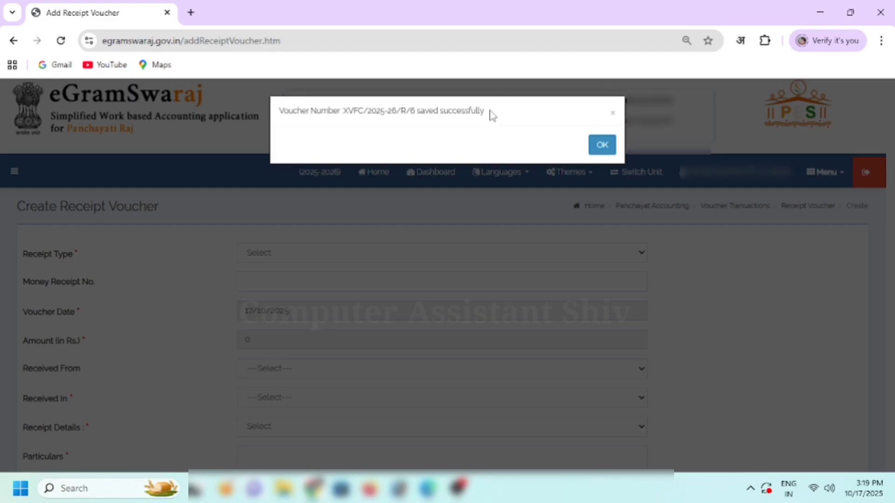
click(600, 148)
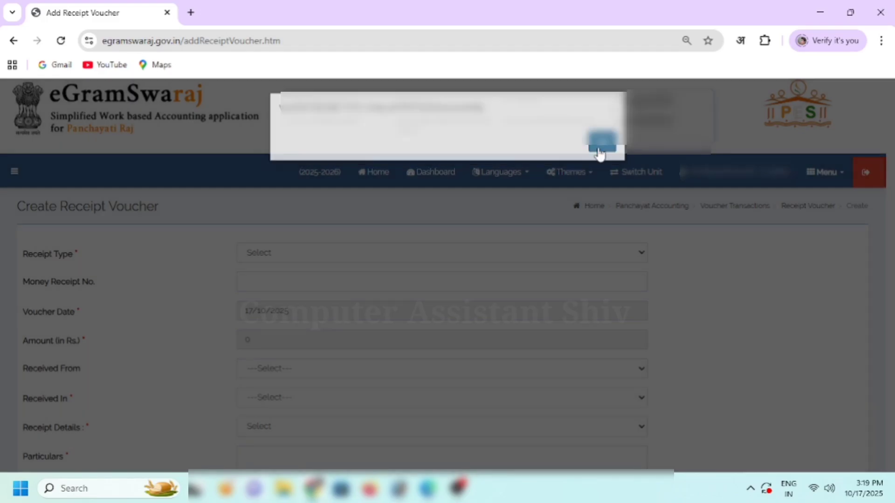